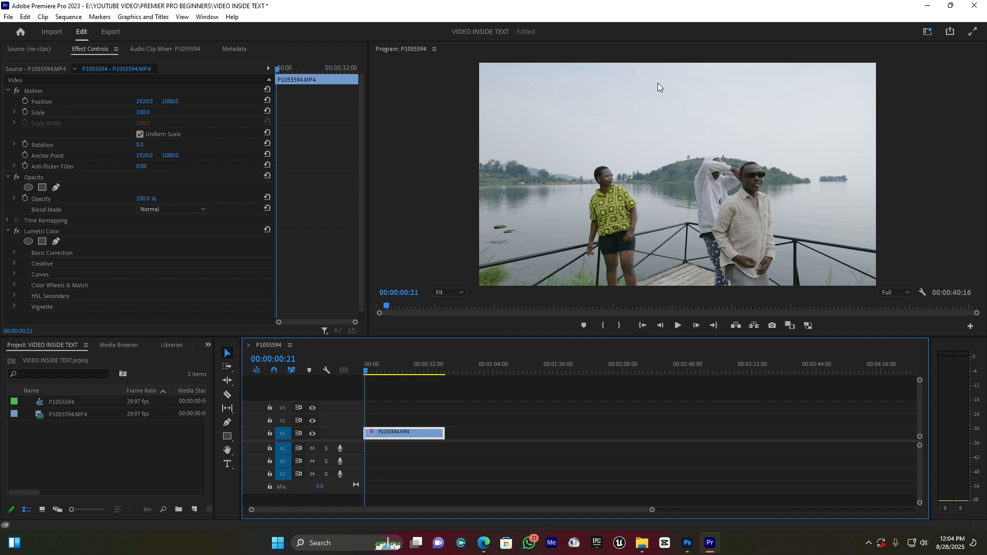
Preview the clip in the enlarged timeline and place the playhead at 00:00:09:12
drag(652, 510, 535, 489)
key(space)
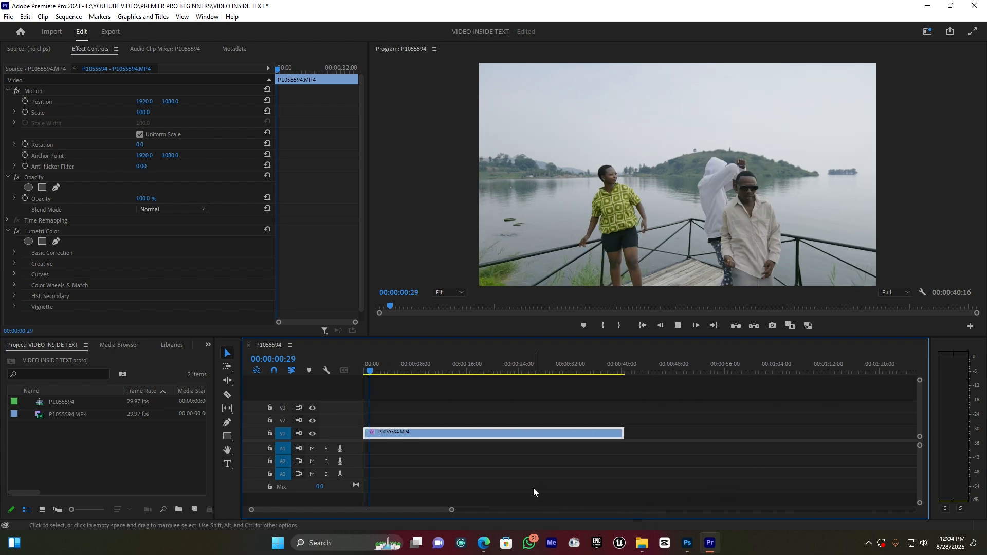
drag(409, 370, 443, 372)
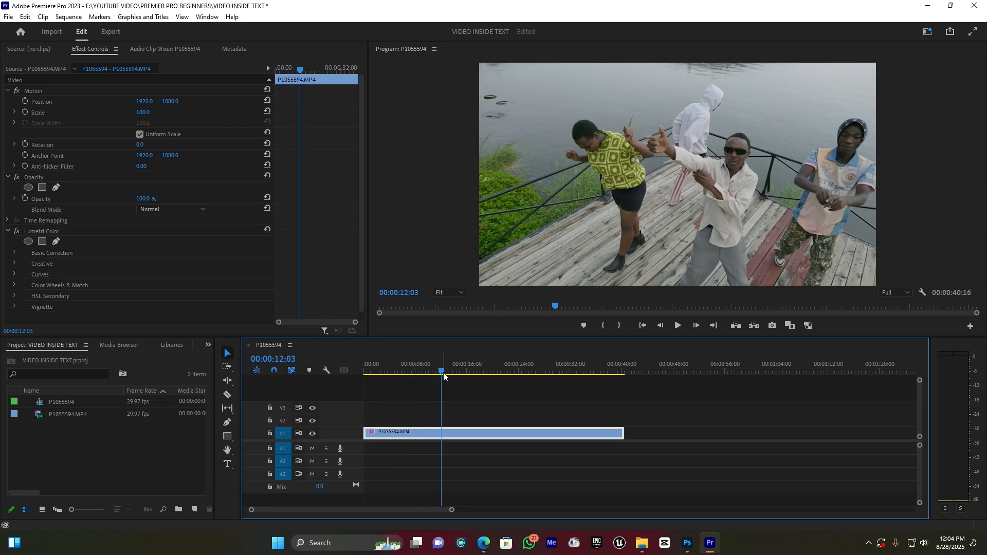
drag(445, 373, 425, 376)
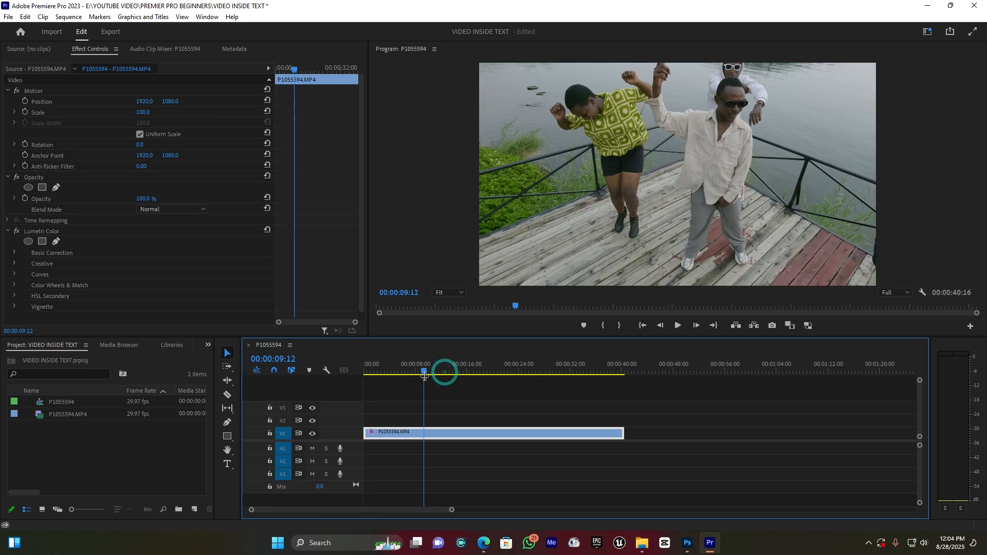
Add the text "IJAMBO" over the video, enlarge it to about two thirds of the frame width and position it near the middle
click(229, 466)
click(512, 171)
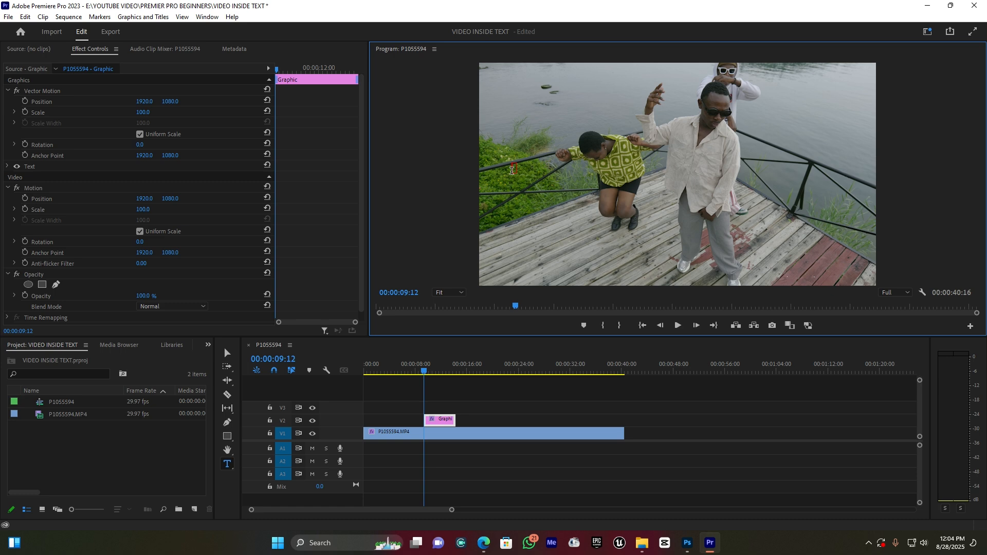
text(JAMBO)
click(225, 350)
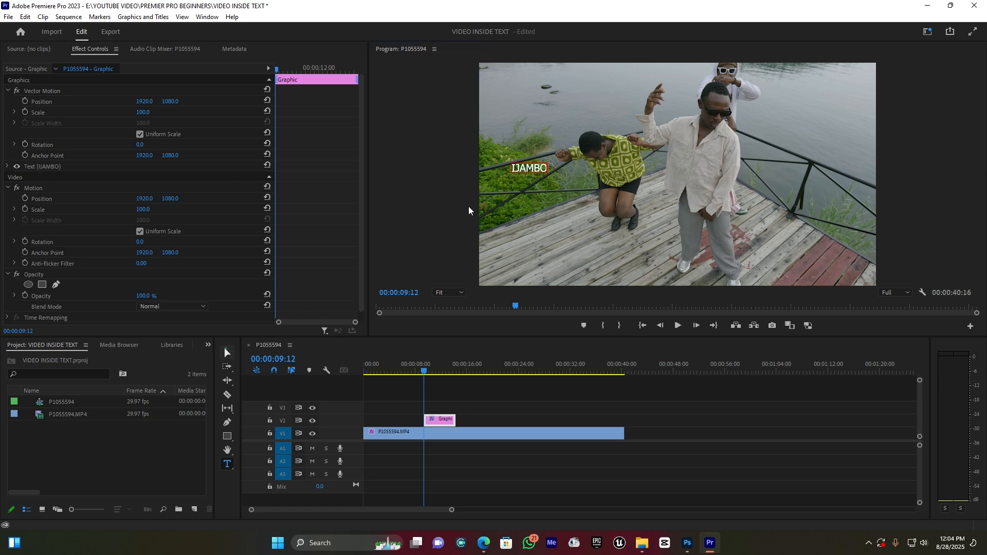
drag(548, 173, 786, 226)
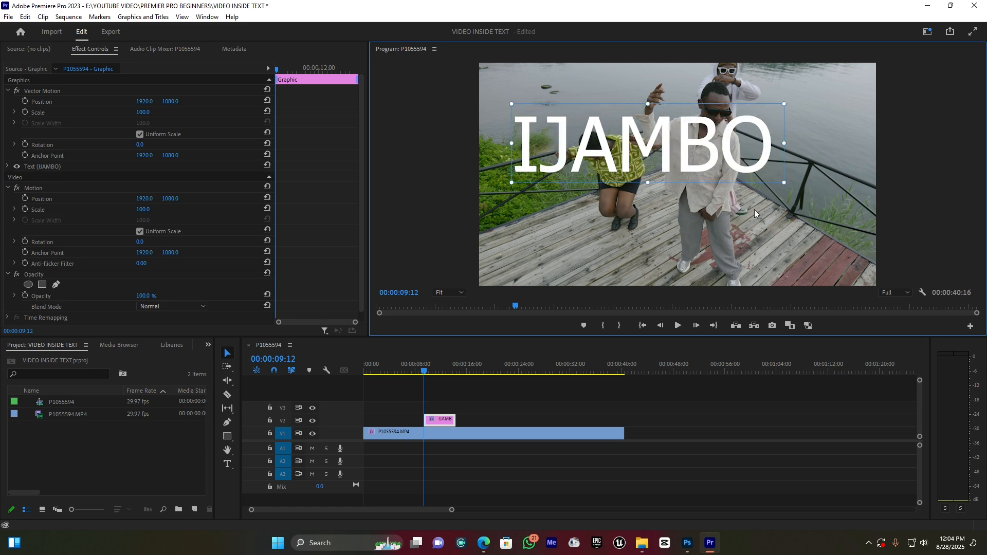
drag(678, 147, 690, 195)
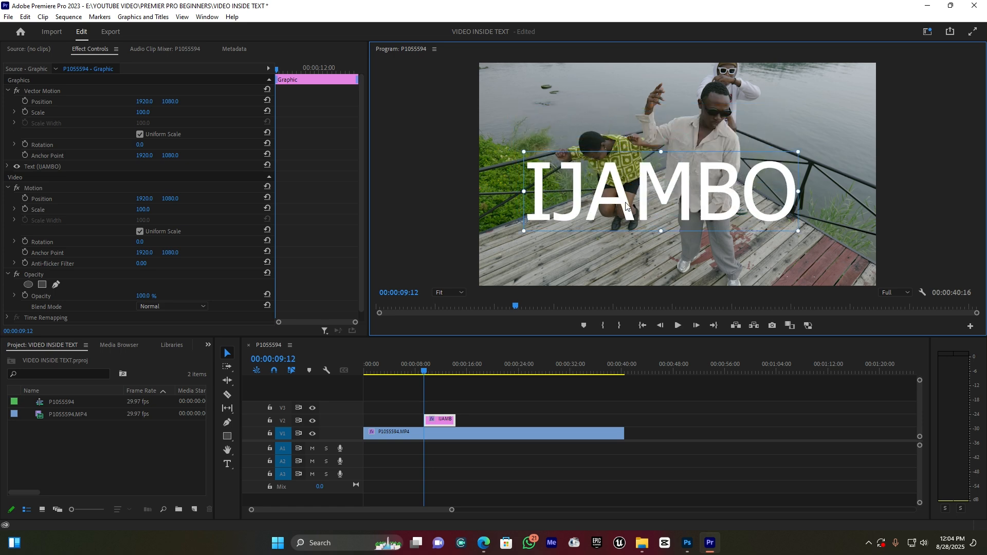
Change the font of the entire IJAMBO text to Franklin Gothic Heavy
click(227, 464)
click(666, 200)
key(ctrl+a)
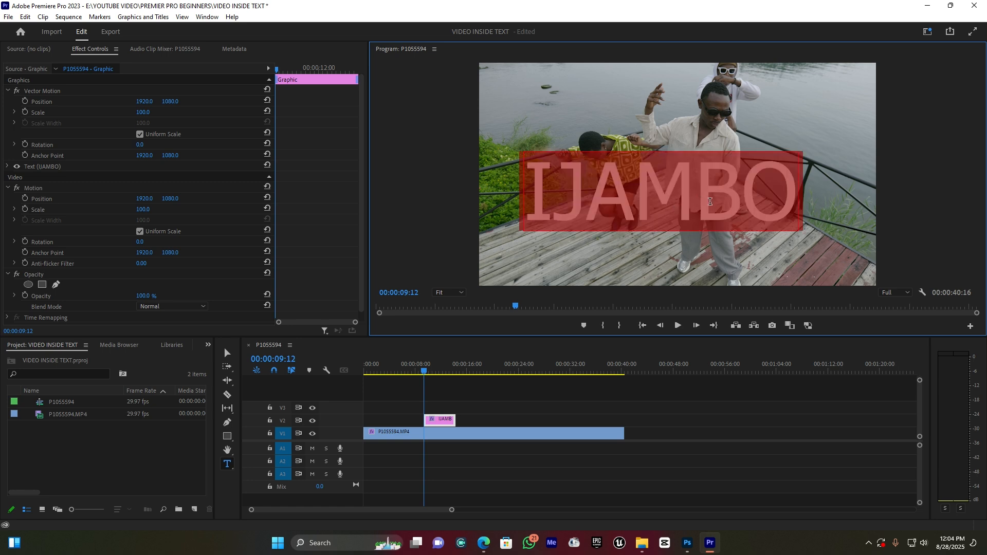
click(10, 167)
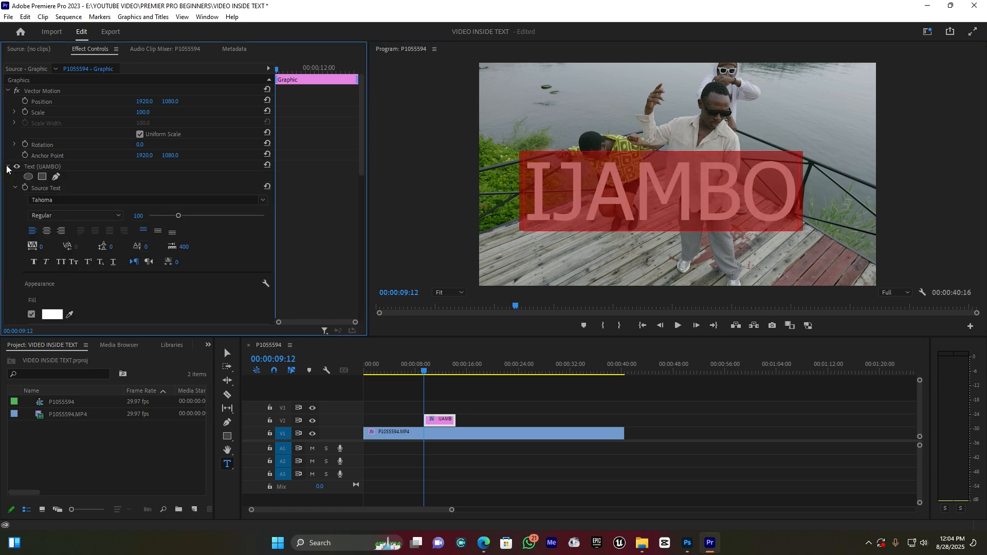
click(261, 200)
scroll(186, 277, up, 3)
scroll(186, 277, up, 8)
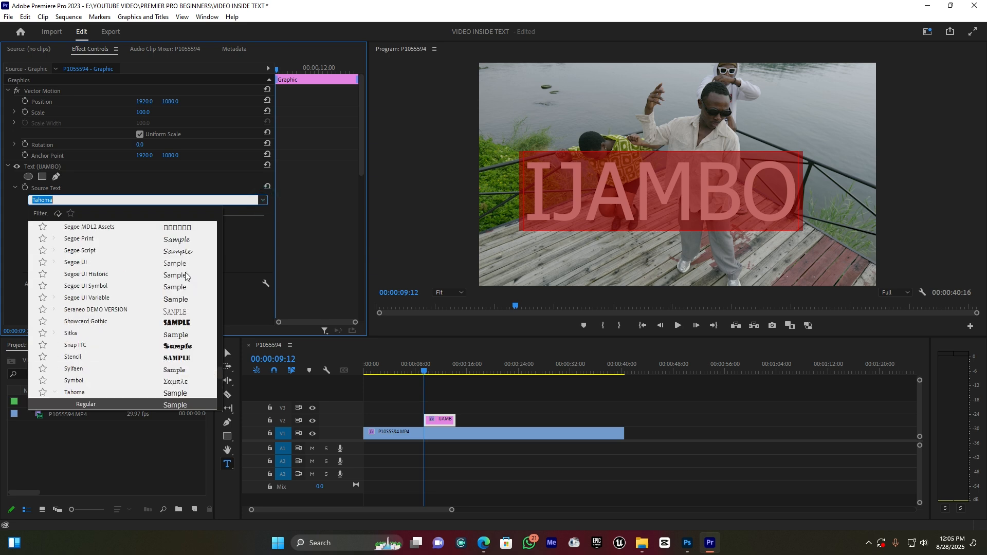
scroll(186, 276, up, 10)
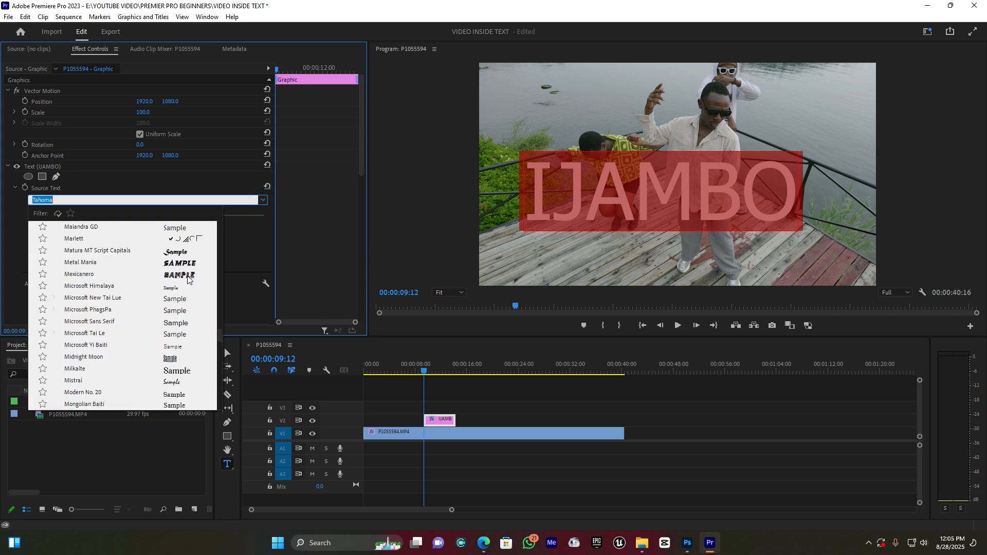
scroll(188, 281, up, 6)
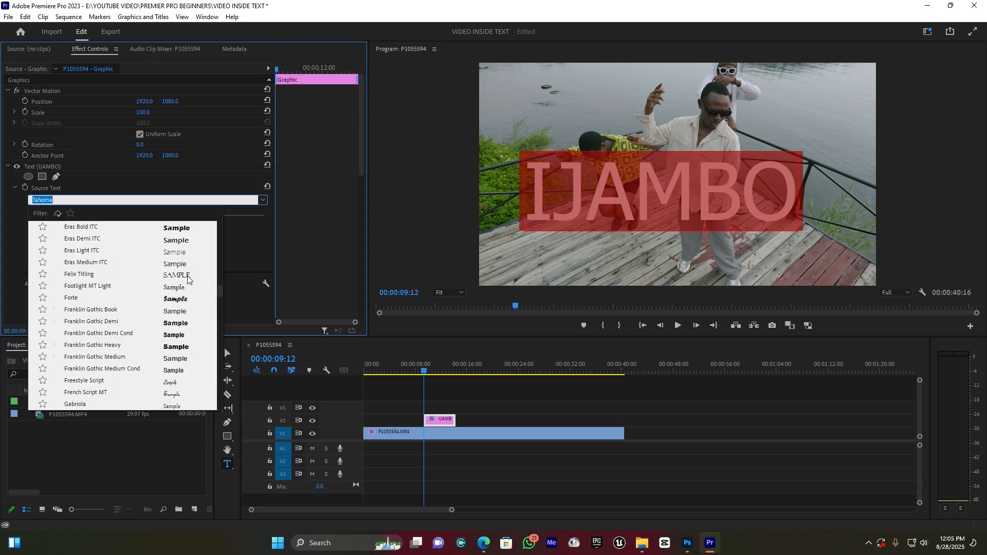
scroll(190, 281, up, 3)
scroll(190, 280, down, 3)
click(180, 347)
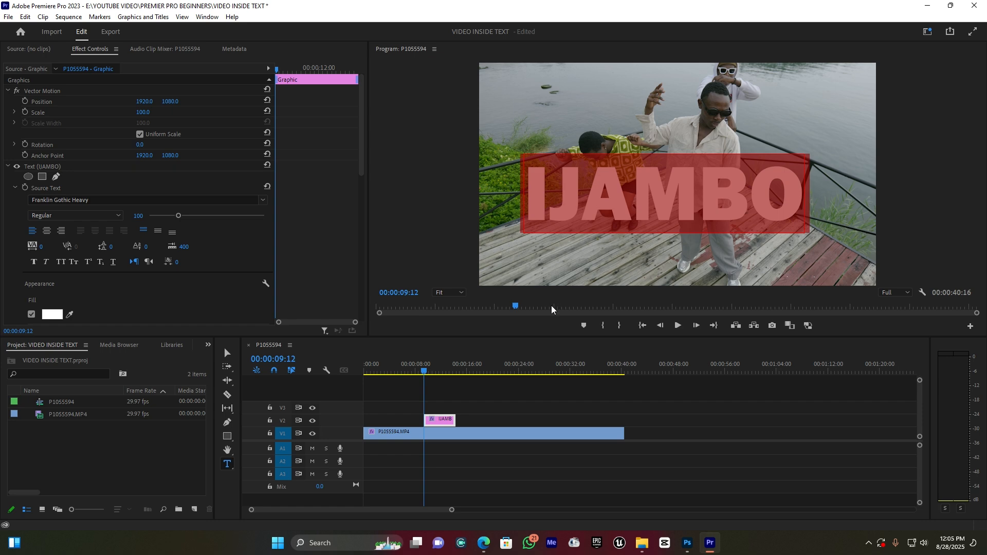
Scale the IJAMBO text up to nearly the full frame width and centre it horizontally and vertically in the frame
click(227, 352)
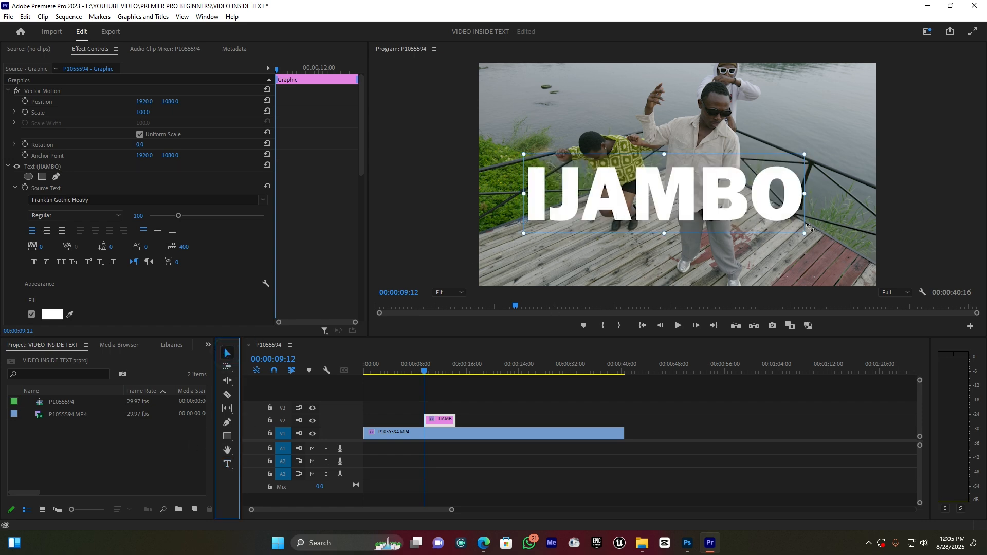
drag(805, 234, 878, 243)
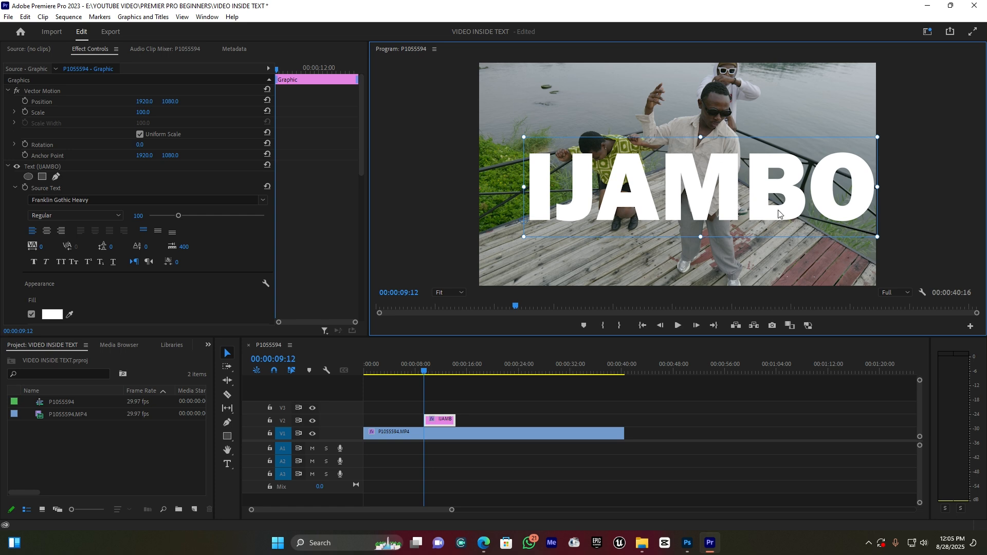
drag(773, 207, 733, 182)
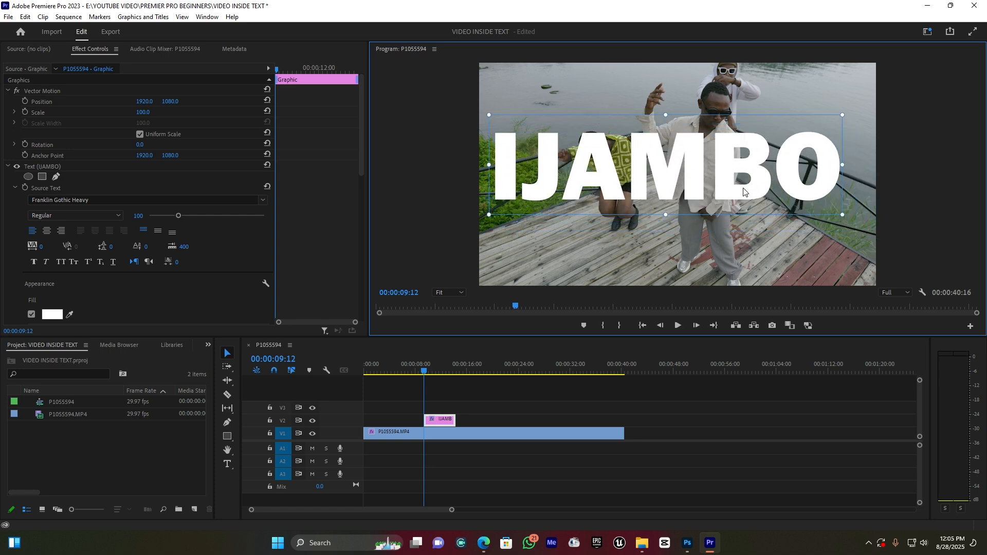
drag(851, 224, 852, 223)
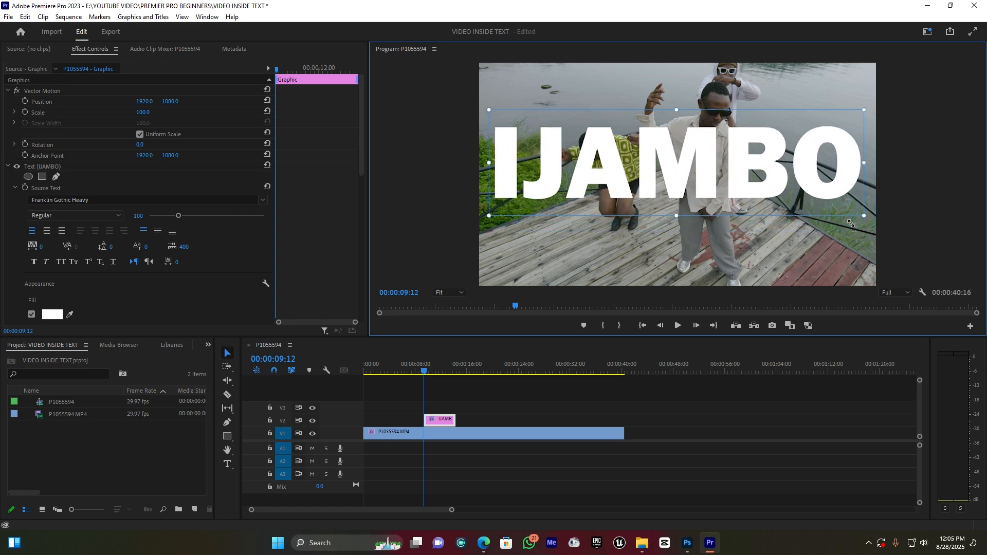
drag(766, 184, 764, 194)
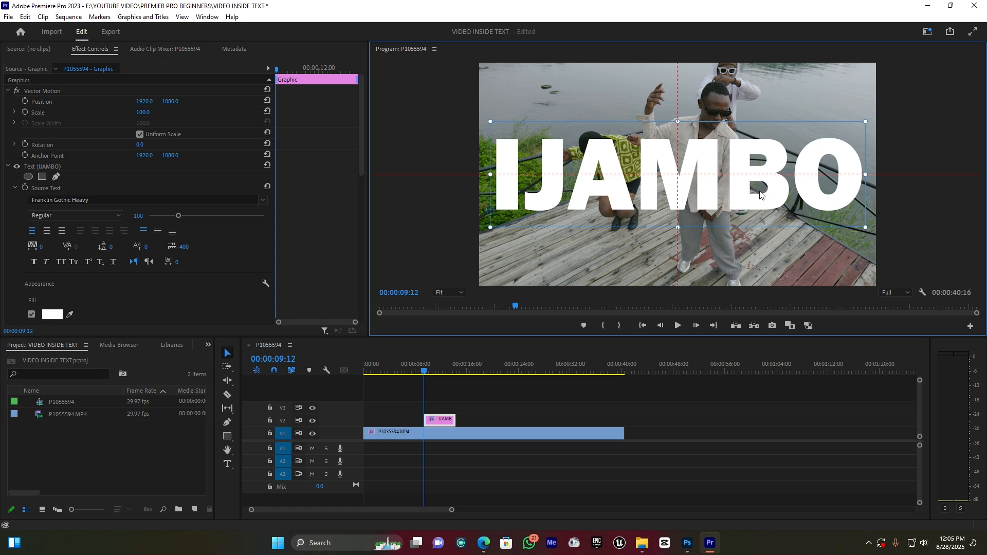
key(ctrl+s)
click(725, 237)
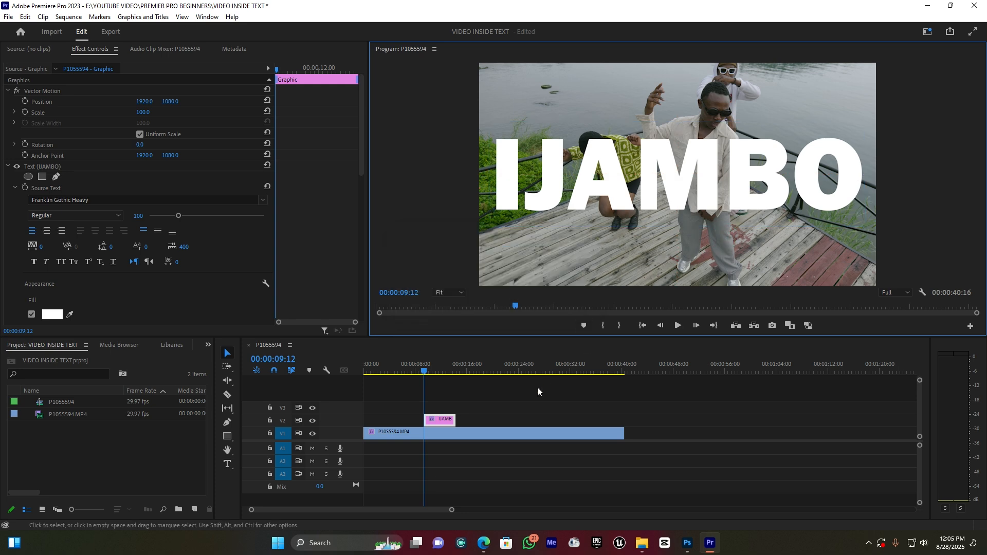
Extend both ends of the IJAMBO graphic on V2 to match the full length of the video clip below
drag(425, 420, 382, 433)
drag(455, 419, 621, 421)
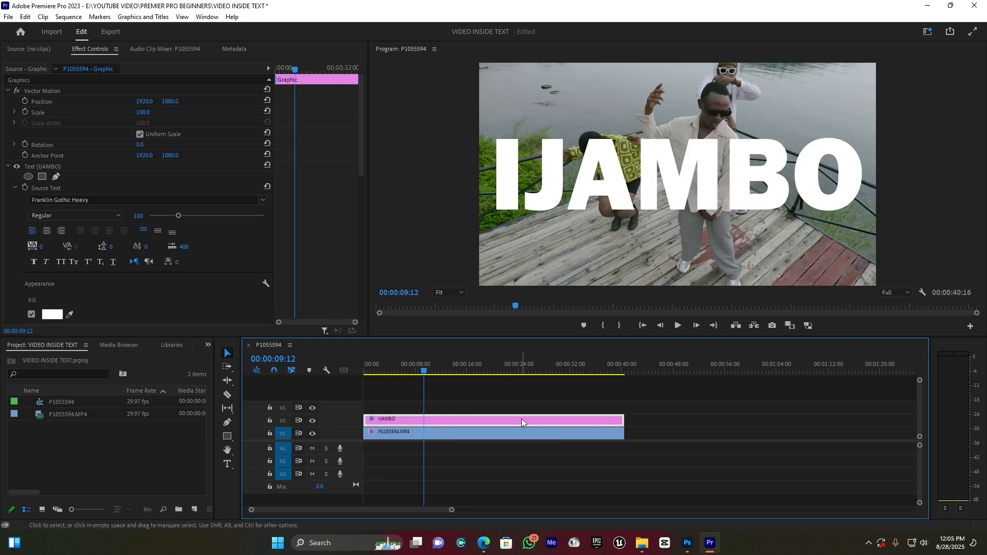
Find the Track Matte Key effect and apply it to the P1055594.MP4 clip on V1
click(414, 432)
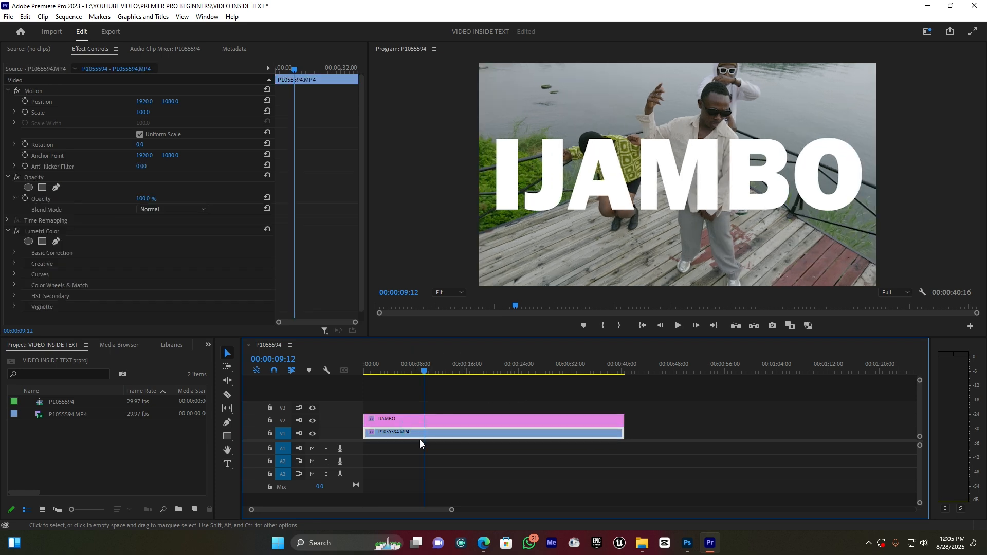
click(209, 345)
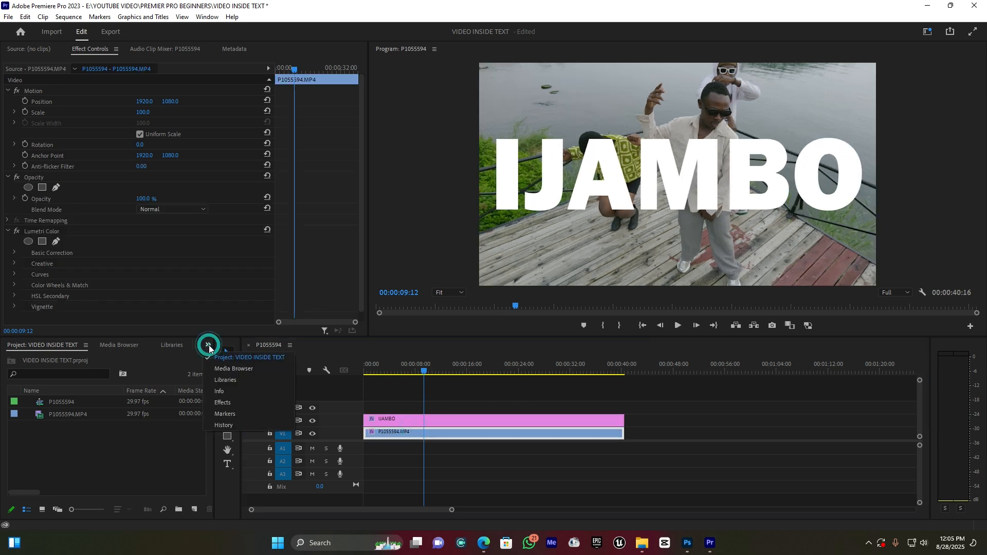
click(230, 409)
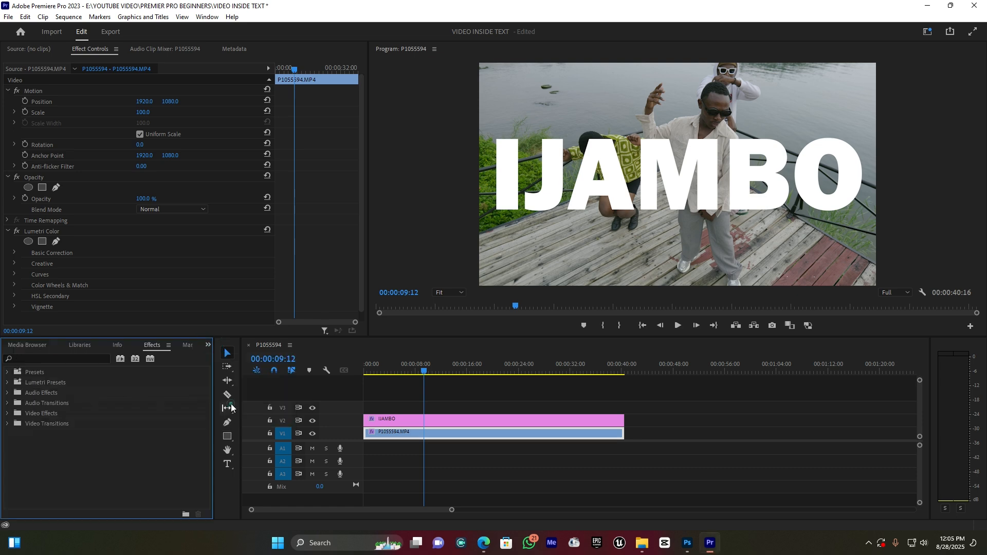
click(67, 359)
text(TRACK)
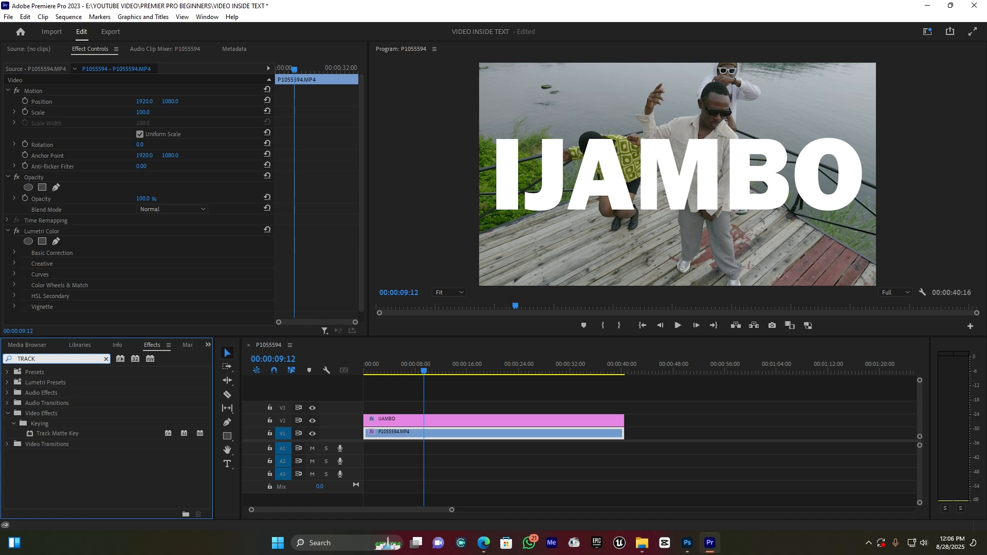
click(65, 433)
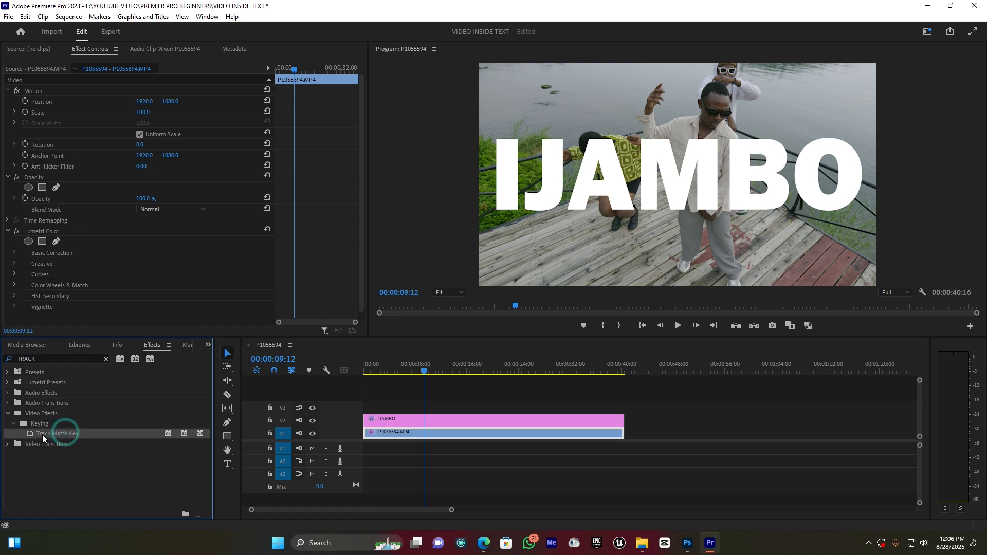
drag(42, 434, 420, 433)
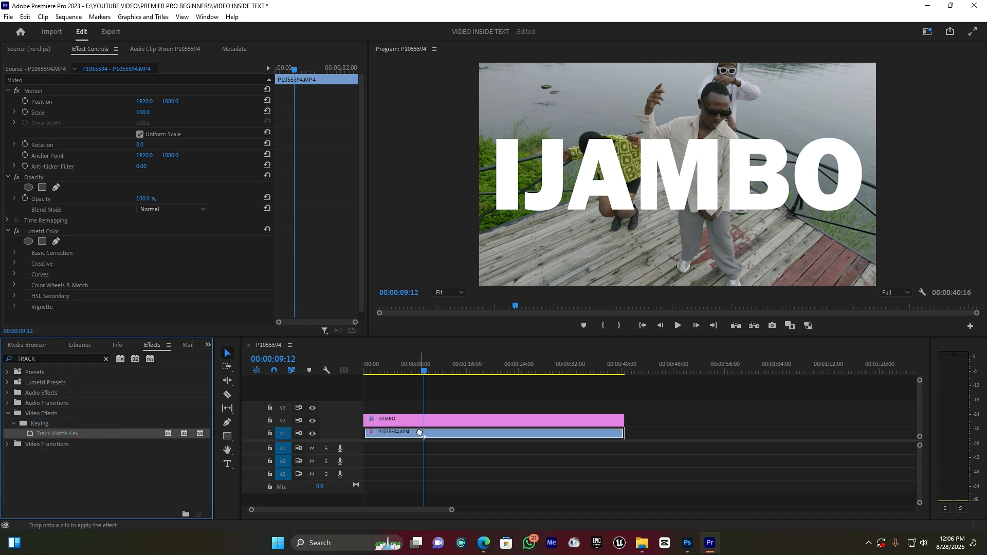
drag(420, 434, 421, 432)
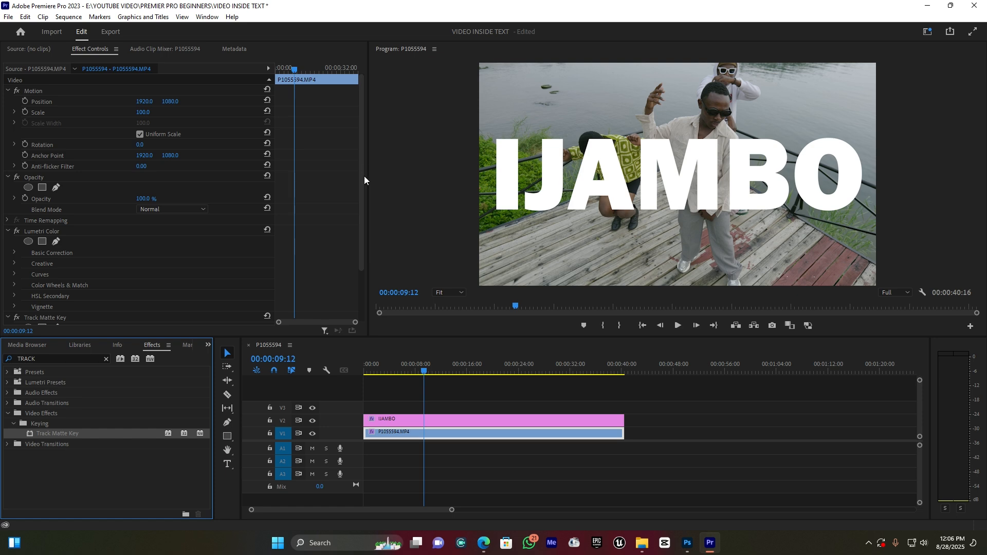
Set the Track Matte Key's matte to Video 2
scroll(362, 204, down, 3)
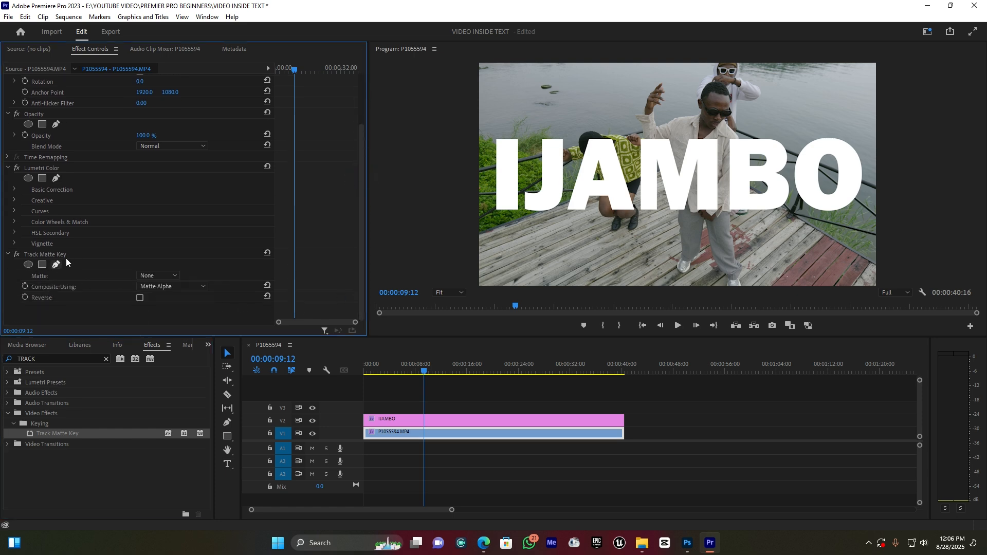
click(67, 254)
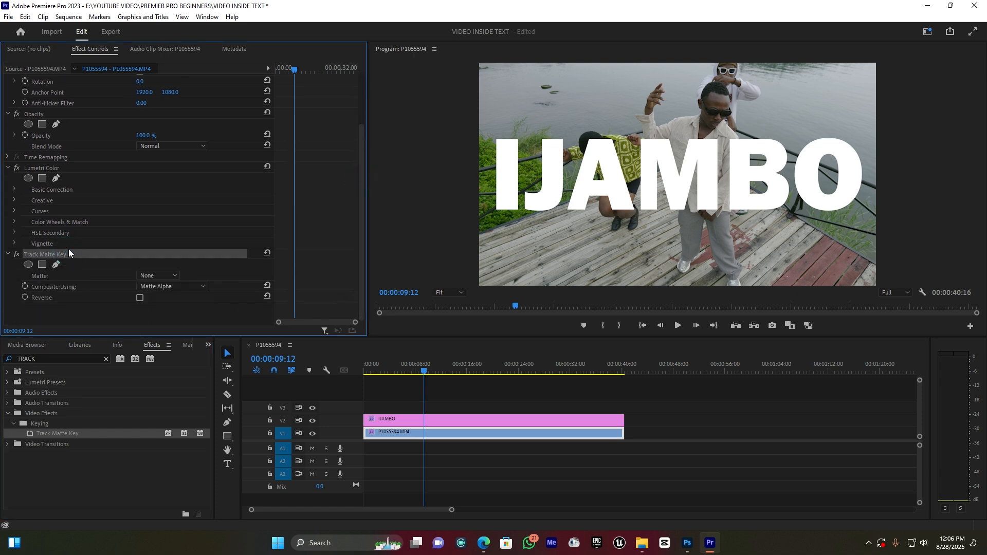
click(158, 276)
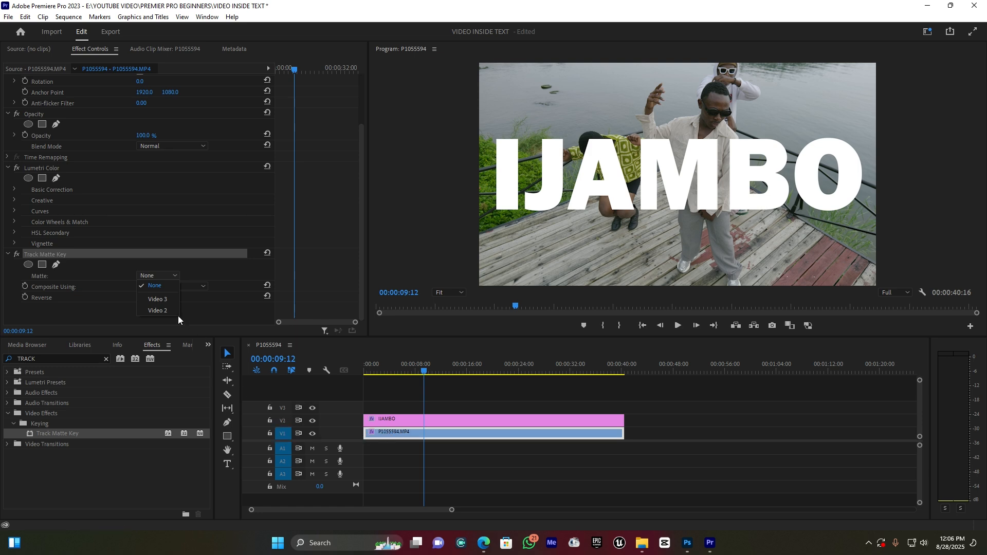
click(165, 312)
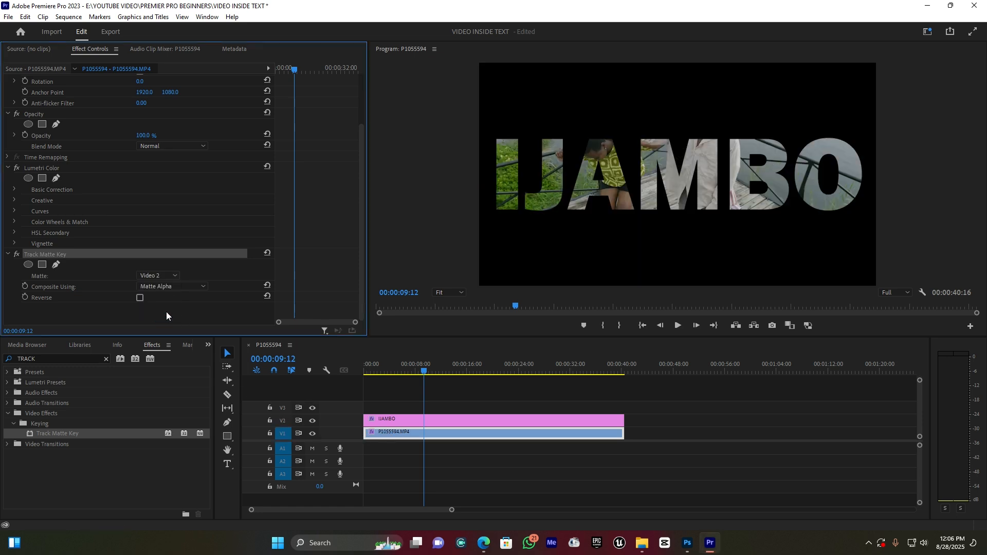
At the sequence start, enlarge the IJAMBO graphic's Vector Motion Scale to about 6399 and shift its horizontal Position to about 3486
drag(389, 368, 360, 369)
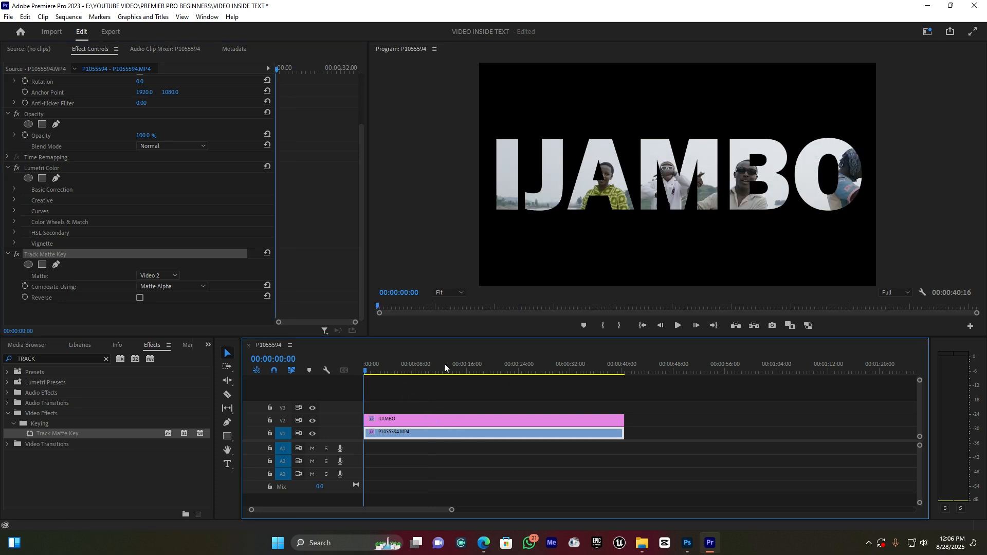
drag(377, 372, 346, 377)
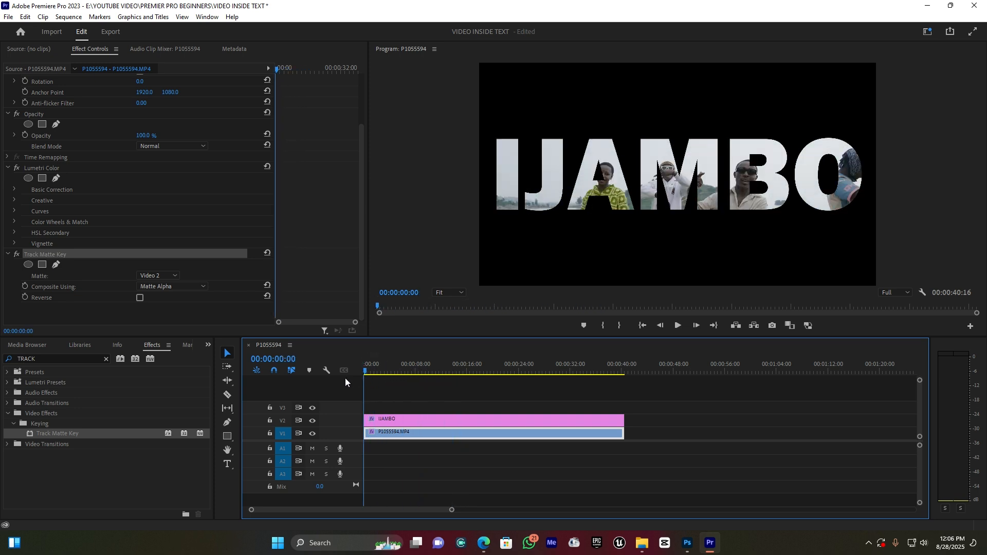
click(380, 425)
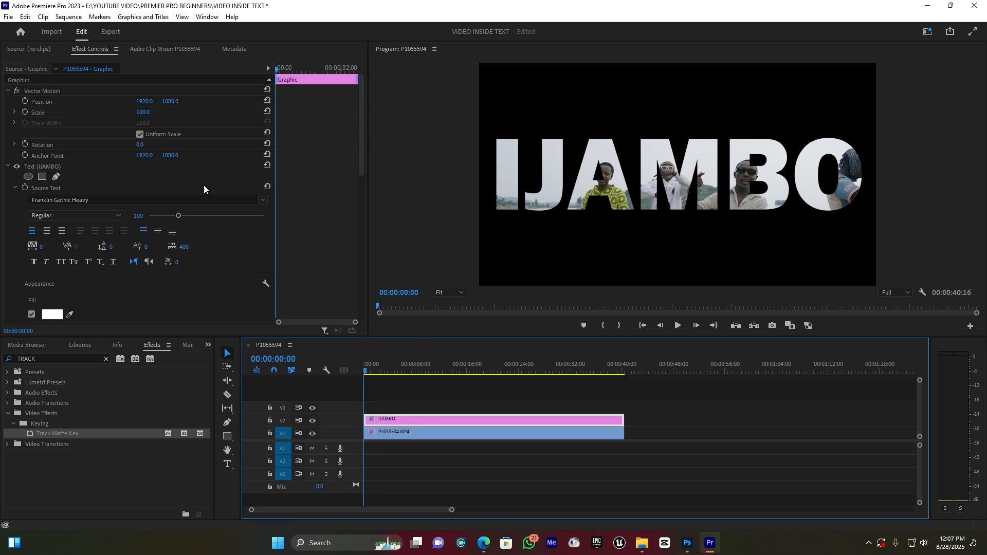
drag(144, 112, 429, 112)
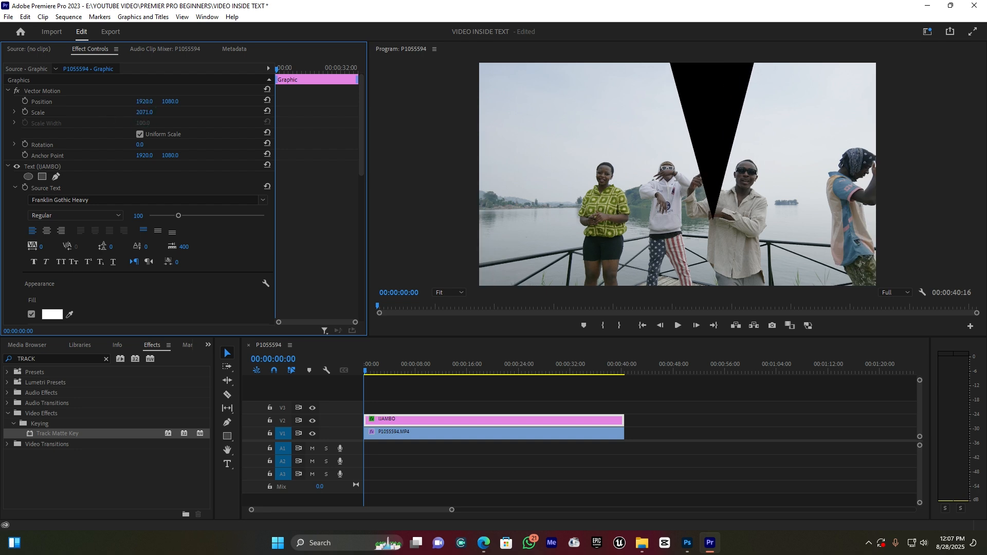
drag(144, 102, 216, 102)
drag(144, 112, 330, 113)
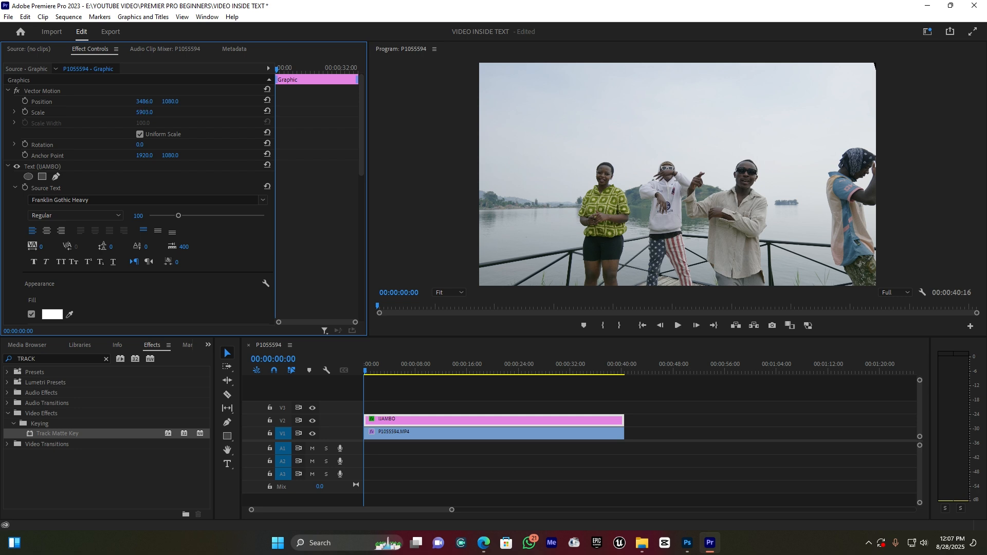
drag(141, 112, 36, 106)
drag(163, 115, 165, 116)
Keyframe the graphic's Scale and Position at the start, reset both to their defaults at 00:00:14:06, and play back the animation
click(25, 112)
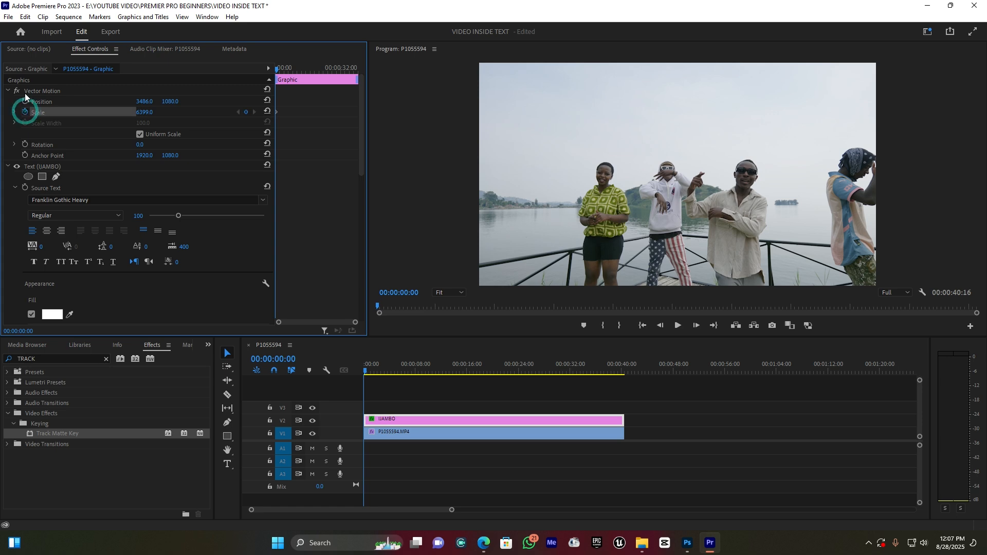
click(25, 100)
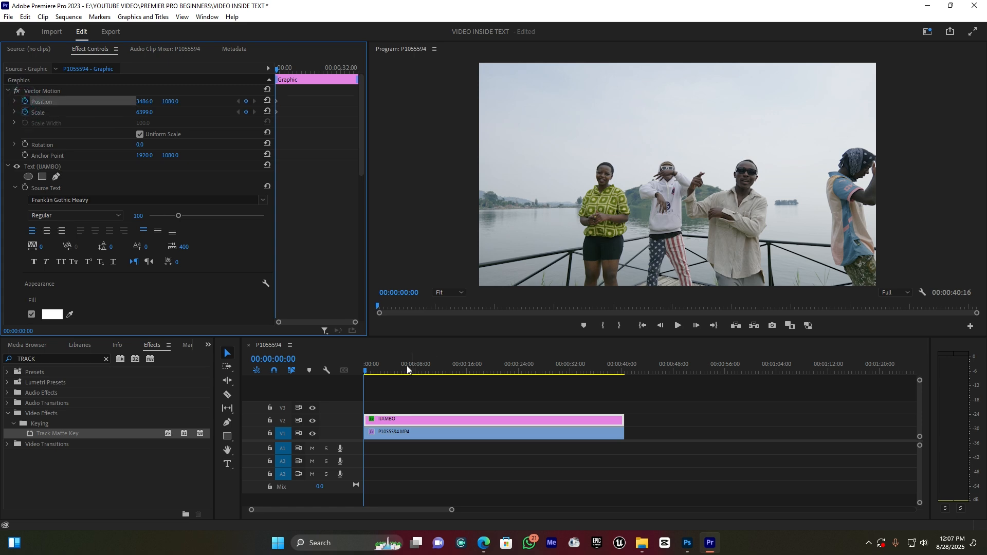
click(370, 368)
drag(391, 366, 455, 374)
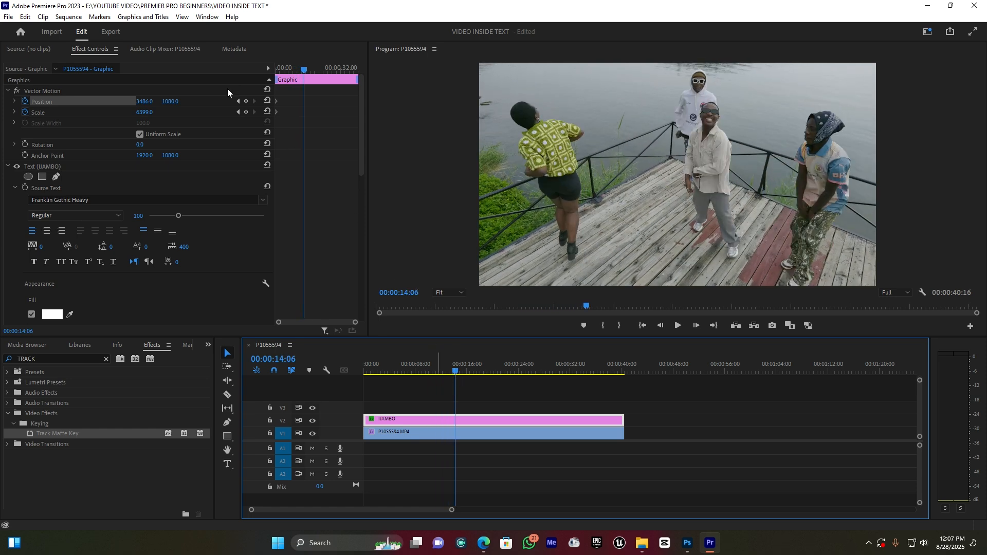
click(267, 112)
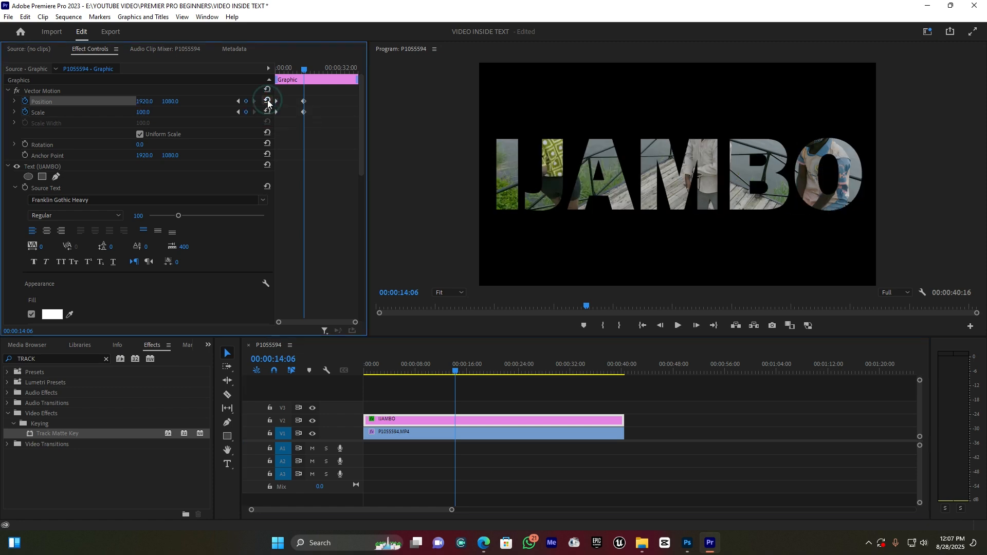
drag(420, 364, 346, 365)
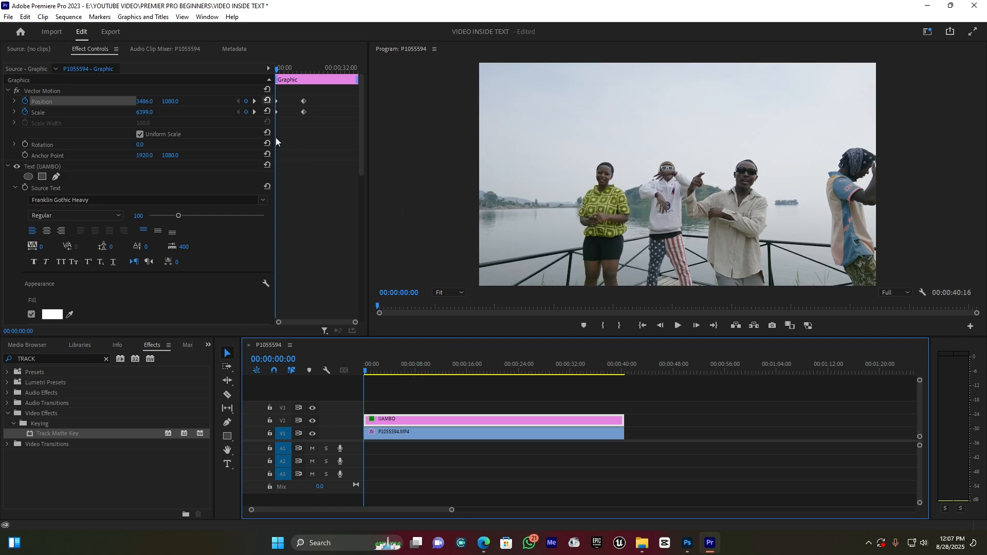
key(space)
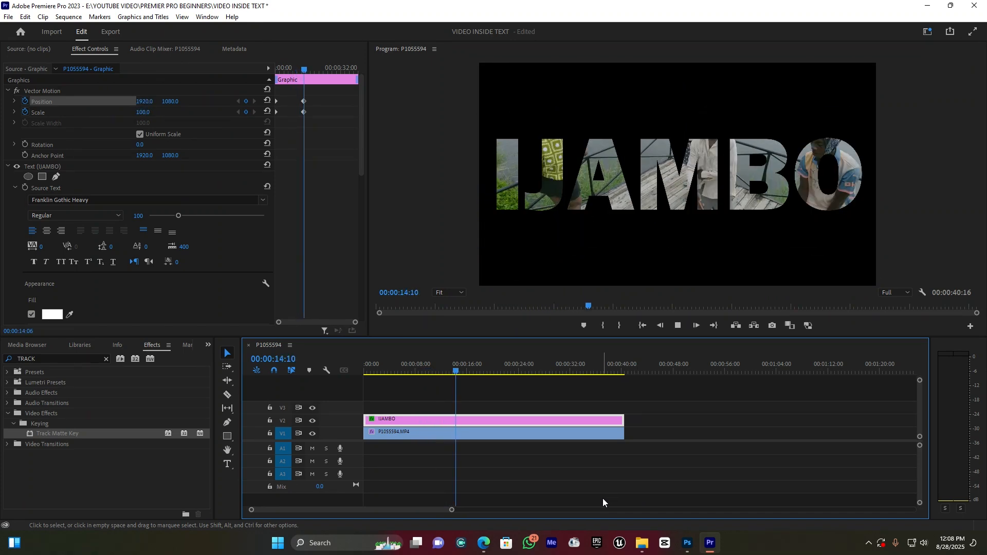
Apply eased temporal interpolation to the Position and Scale keyframes at 00:00:14:06
drag(289, 91, 311, 121)
right_click(303, 114)
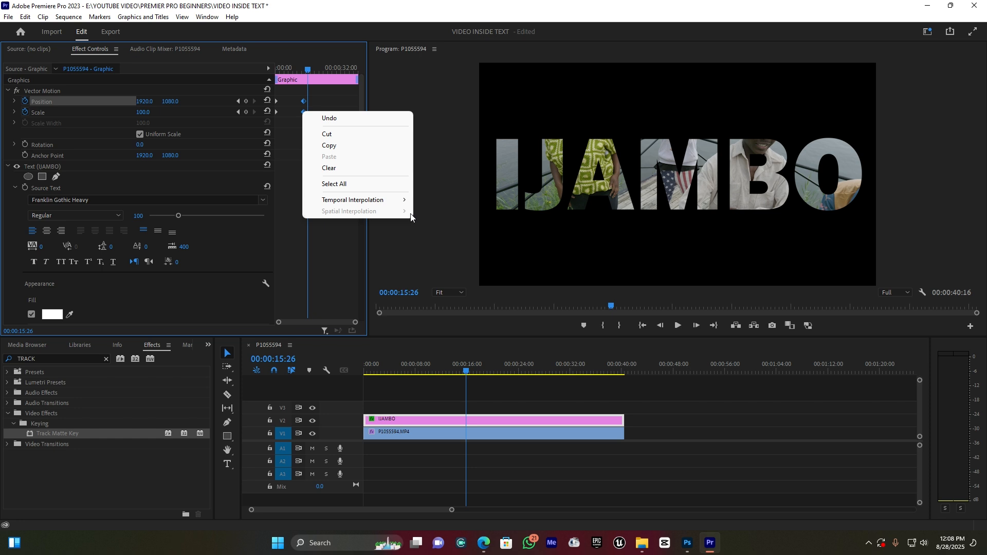
mouse_move(396, 200)
click(465, 277)
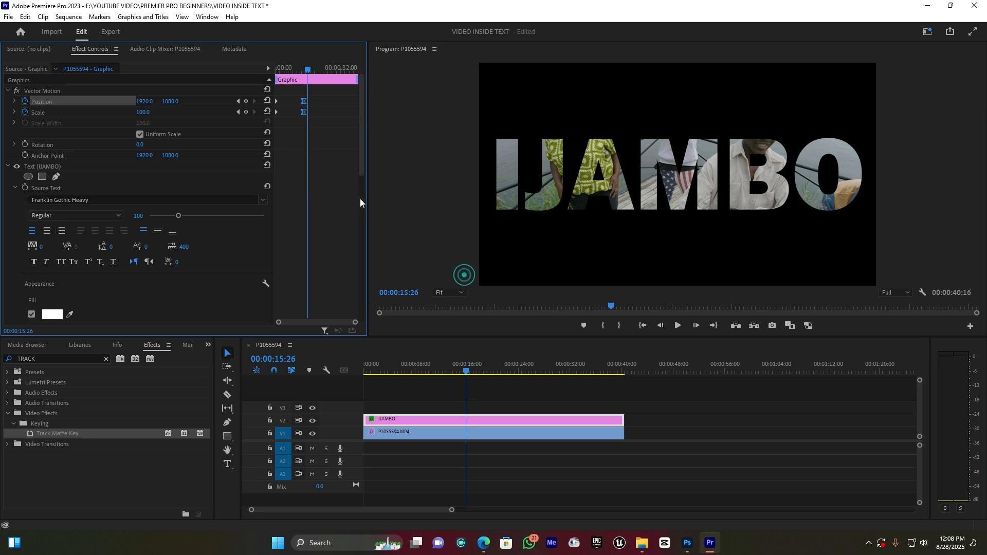
Play back the eased zoom-out from near the sequence start until past the second keyframe pair
drag(441, 367, 375, 374)
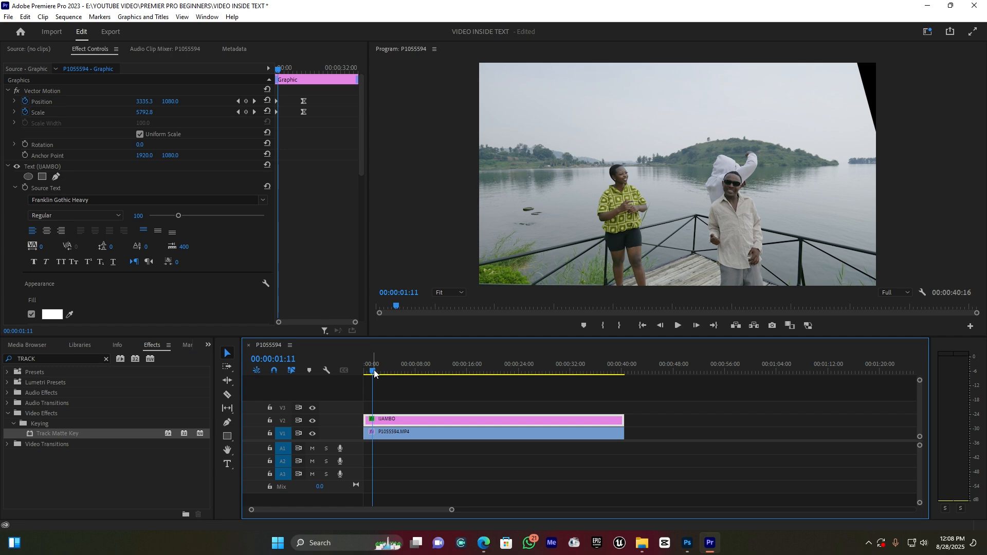
key(space)
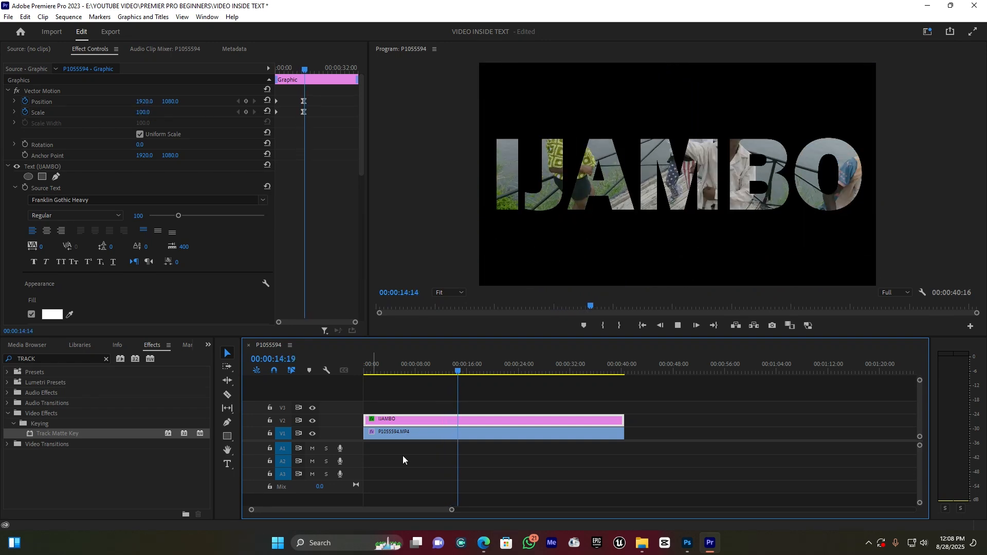
key(space)
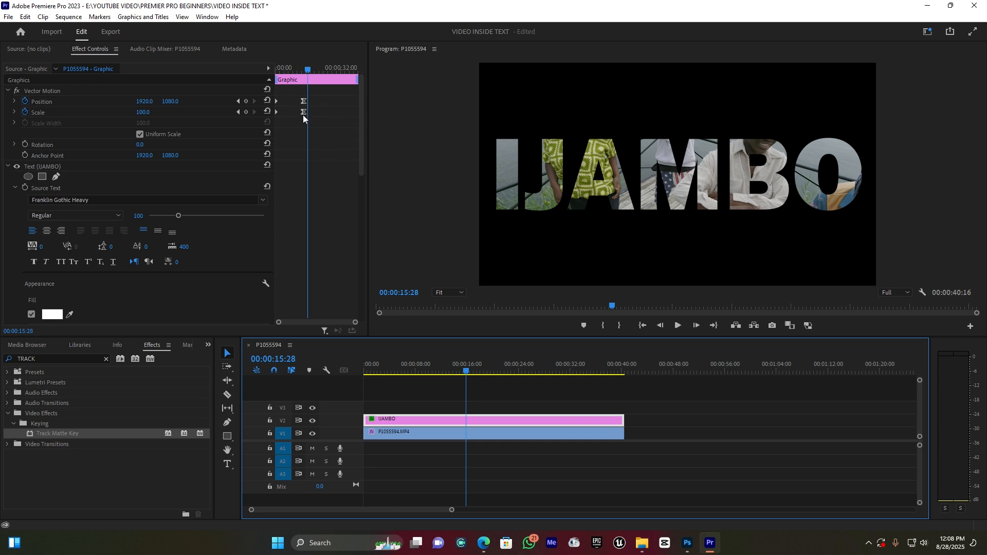
Reverse the zoom by moving the enlarged Position and Scale keyframes to about 00:00:17:08 and the eased pair earlier, then play it back
click(278, 134)
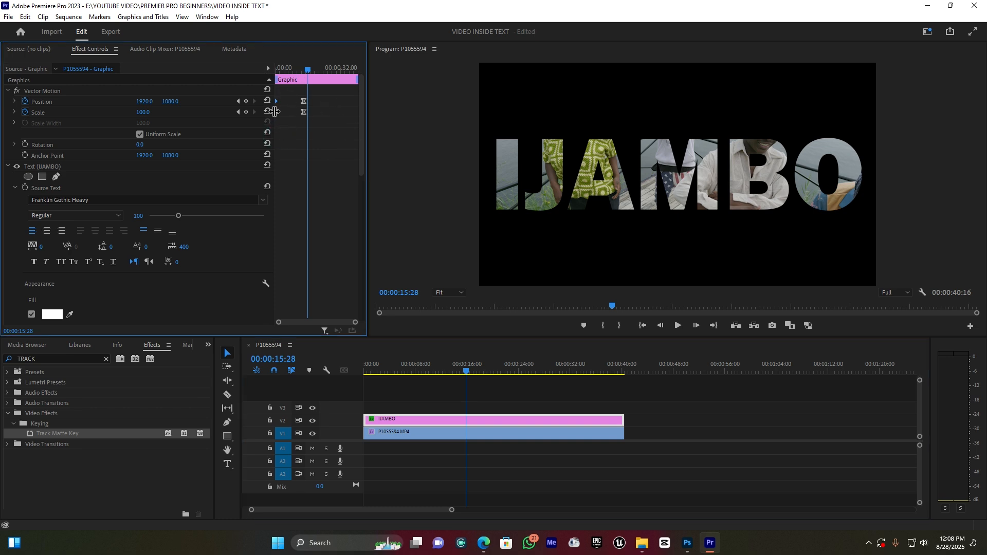
drag(295, 113, 340, 110)
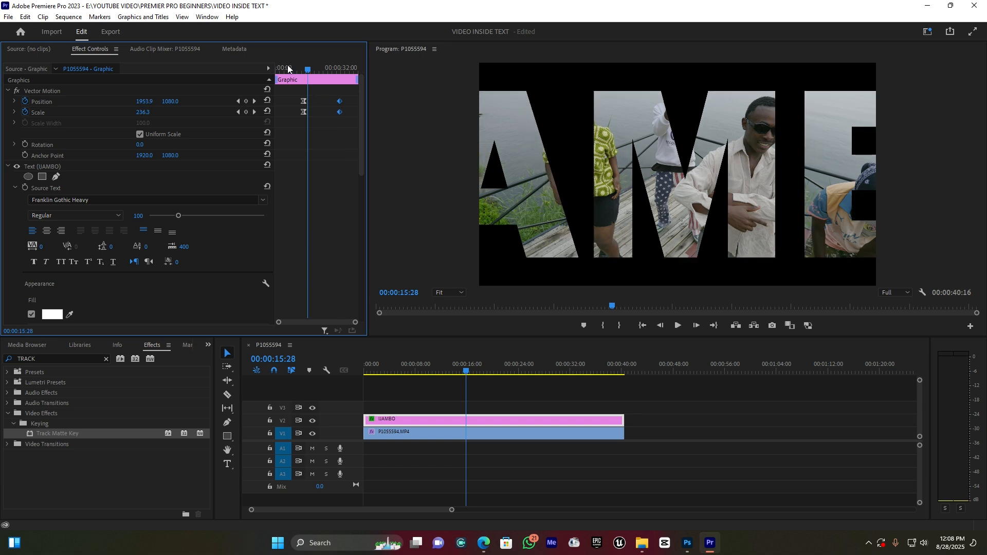
drag(258, 75, 260, 78)
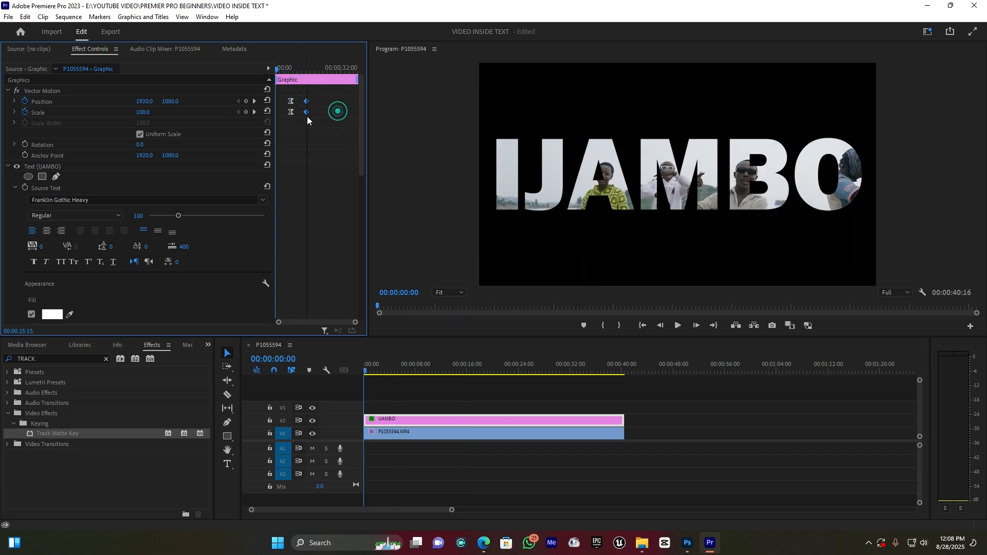
drag(307, 117, 311, 114)
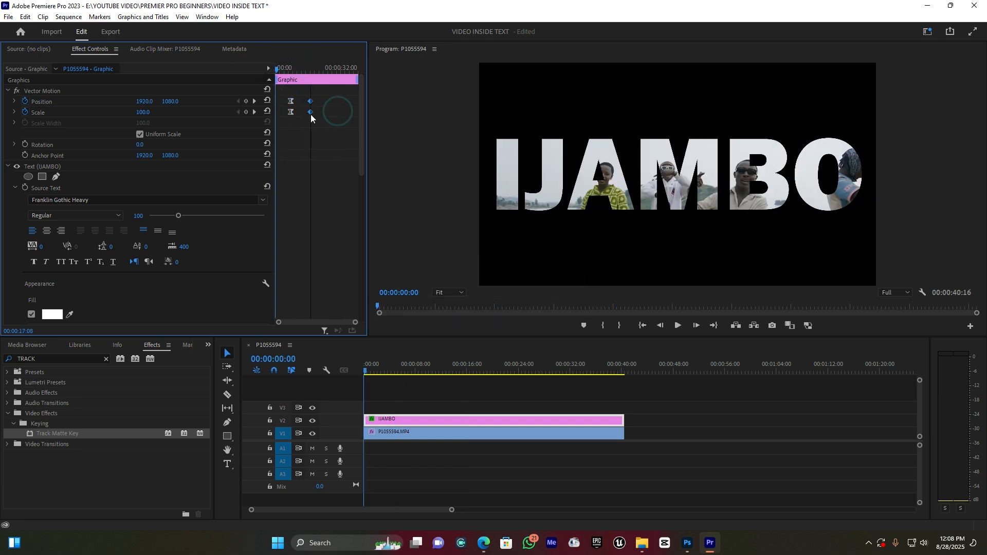
key(space)
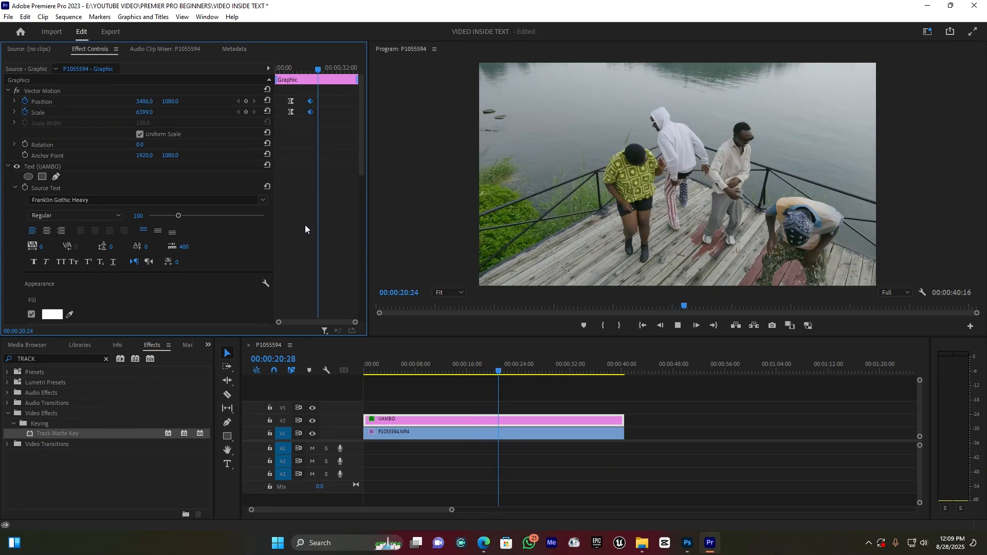
key(space)
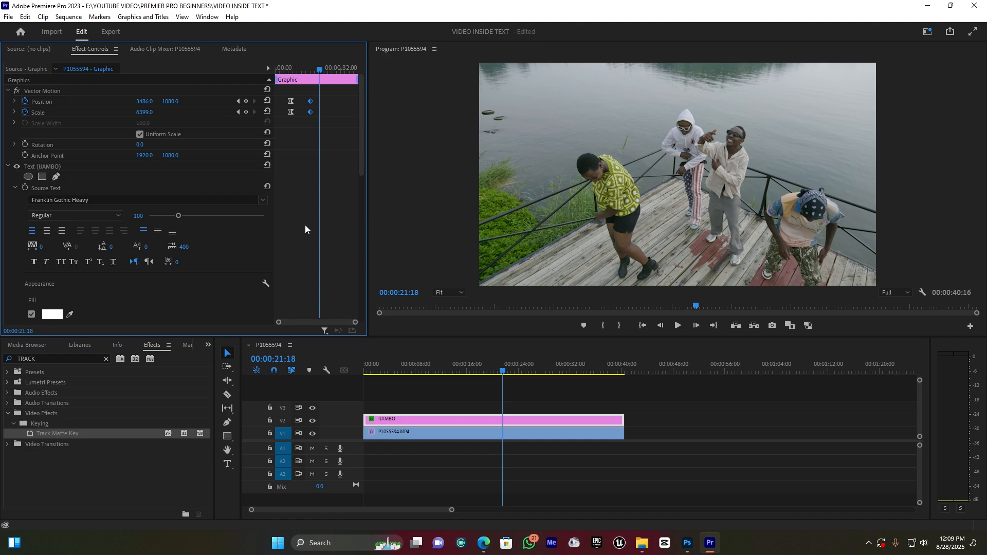